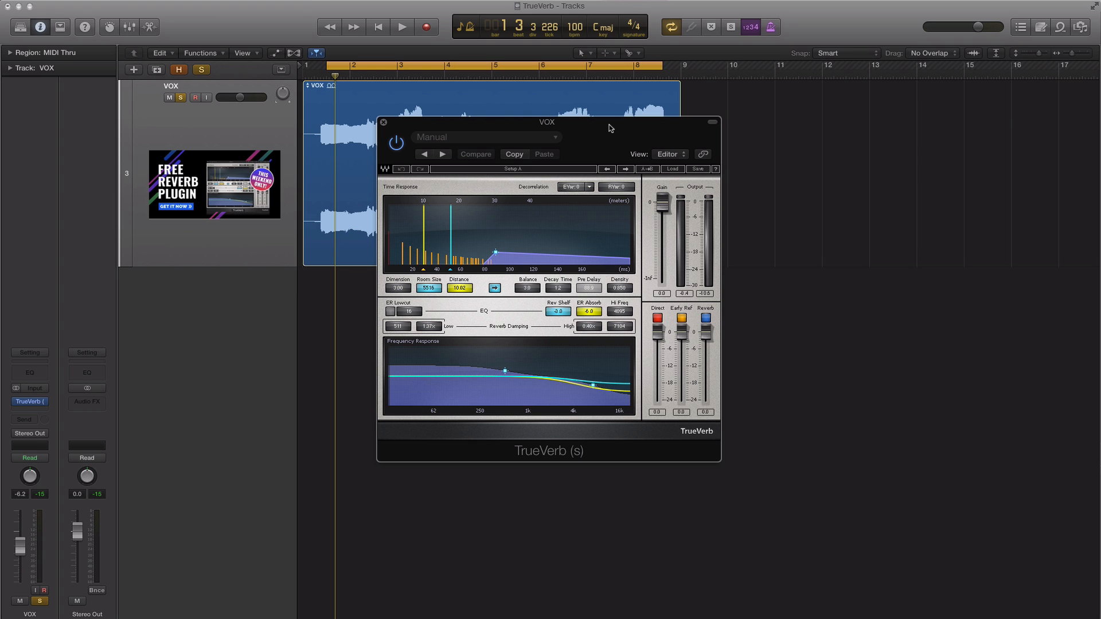
Reposition the TrueVerb window lower and play the VOX track, comparing the vocal with the reverb bypassed and enabled.
drag(631, 139, 626, 179)
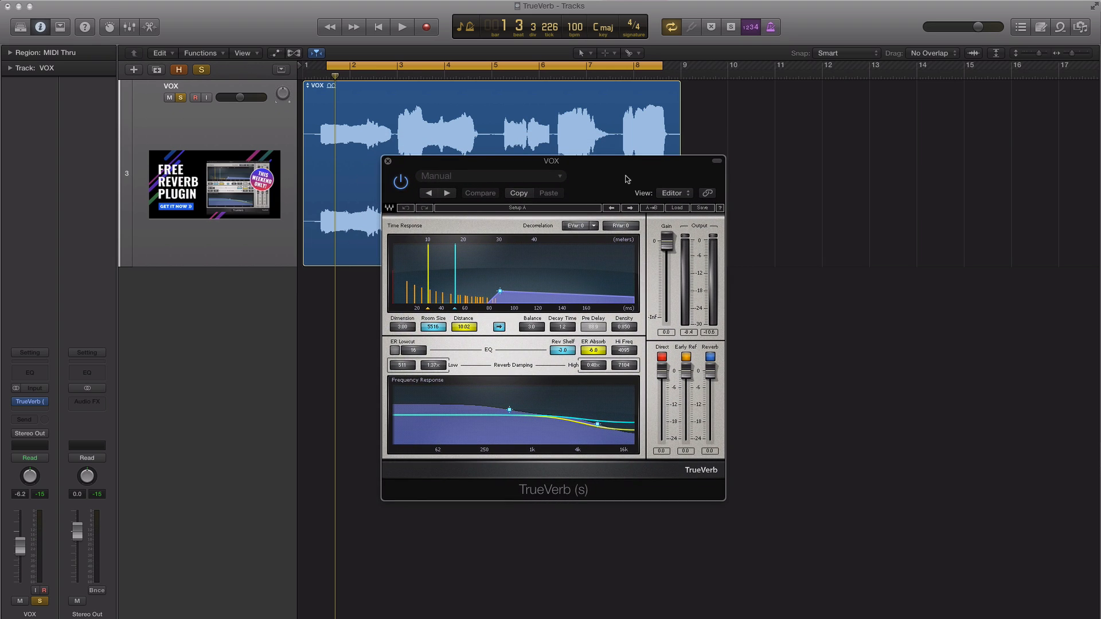
drag(626, 178, 633, 178)
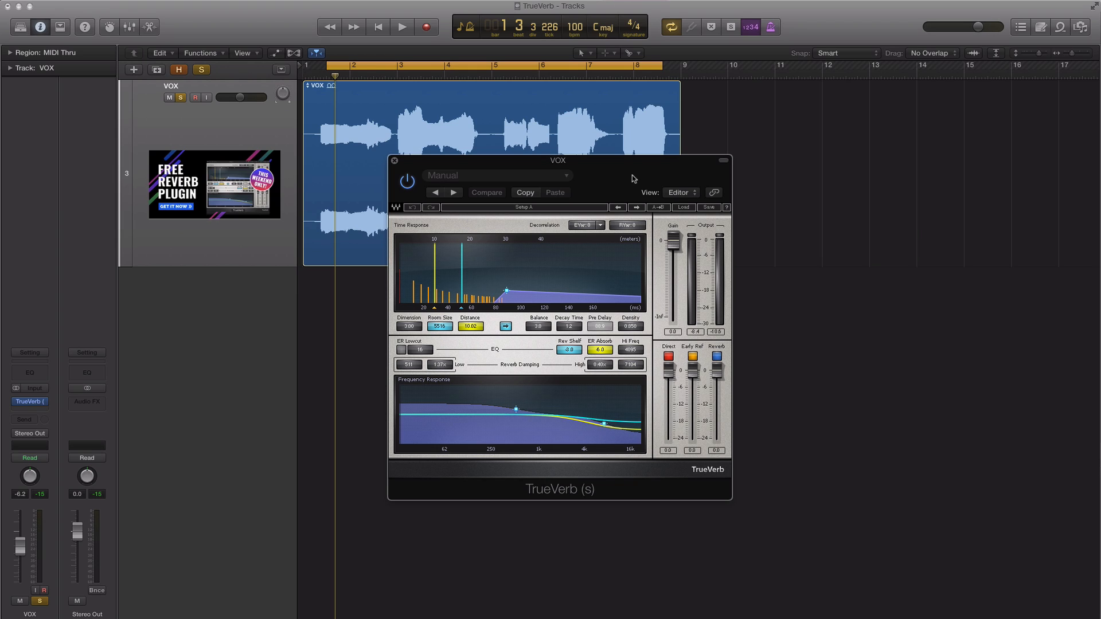
key(space)
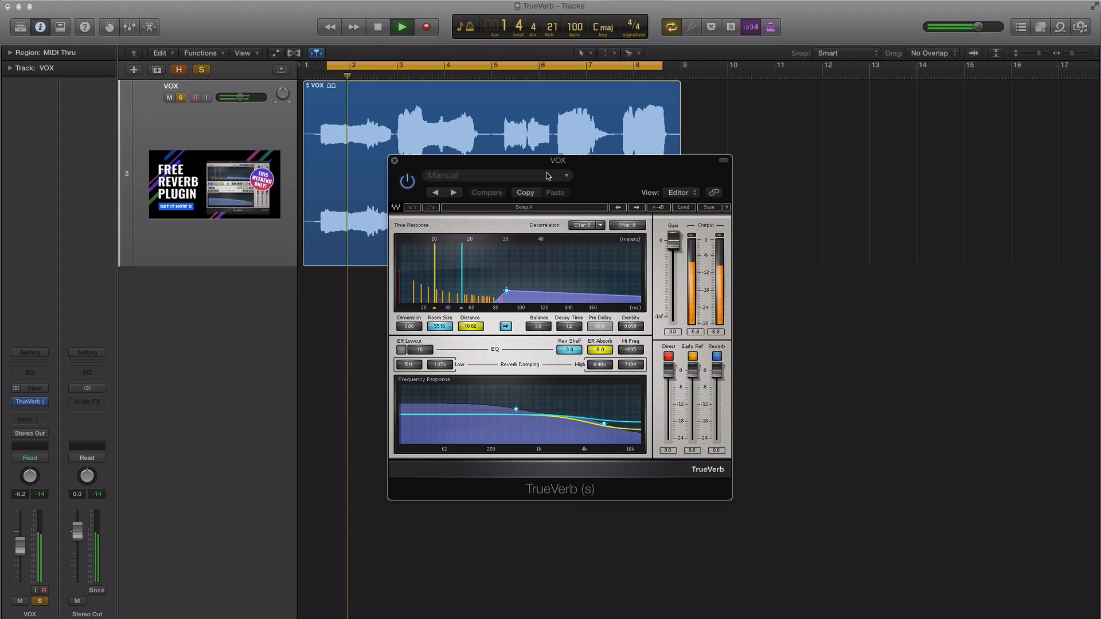
click(418, 180)
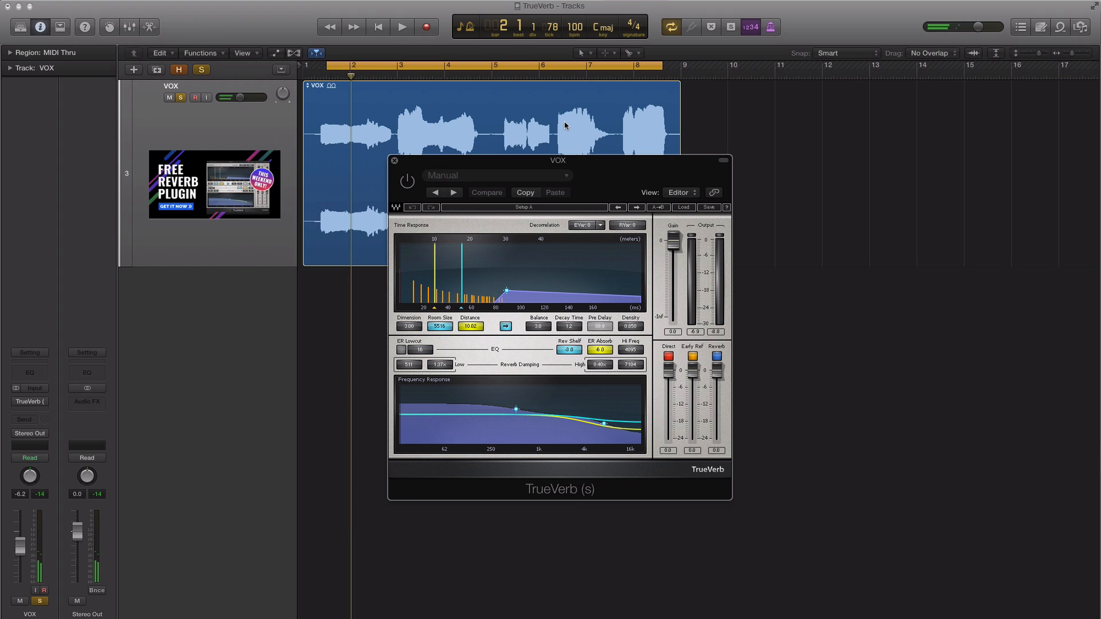
key(space)
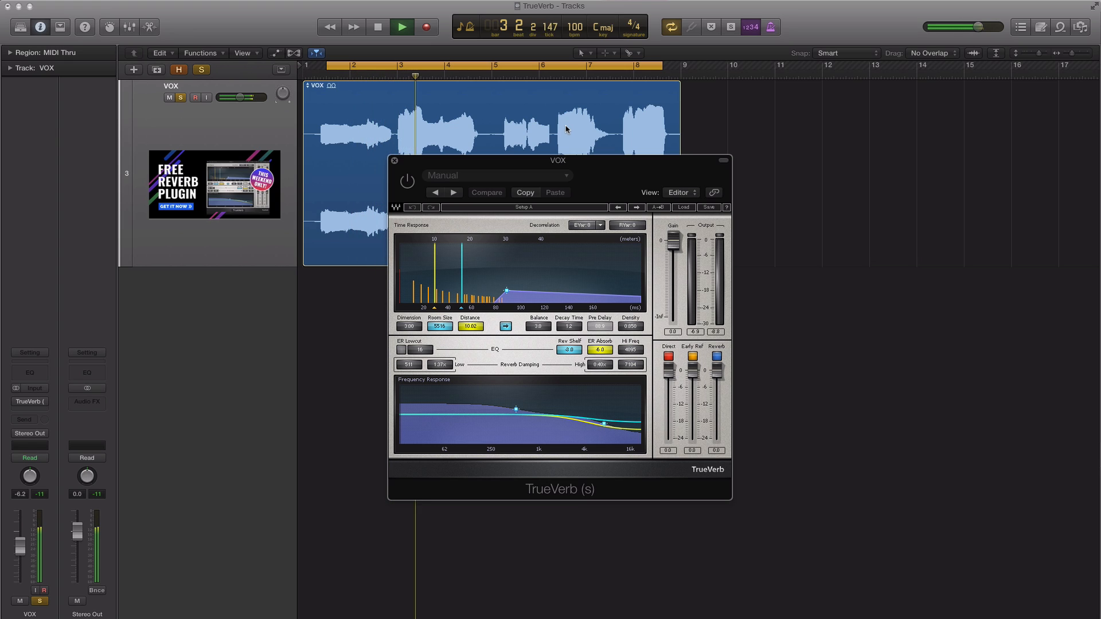
click(406, 181)
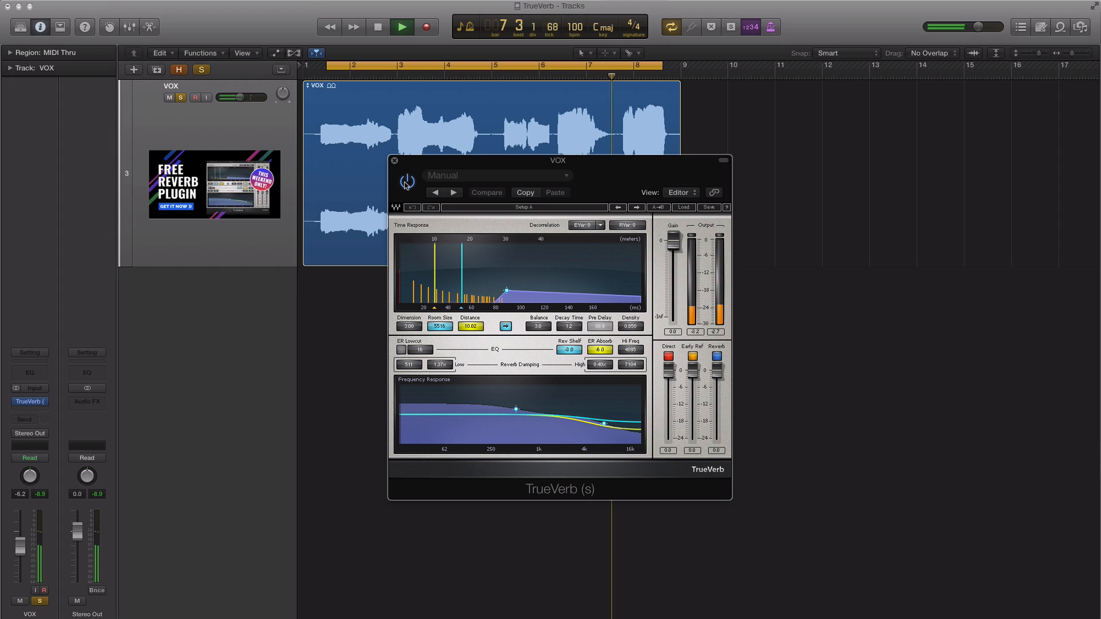
key(space)
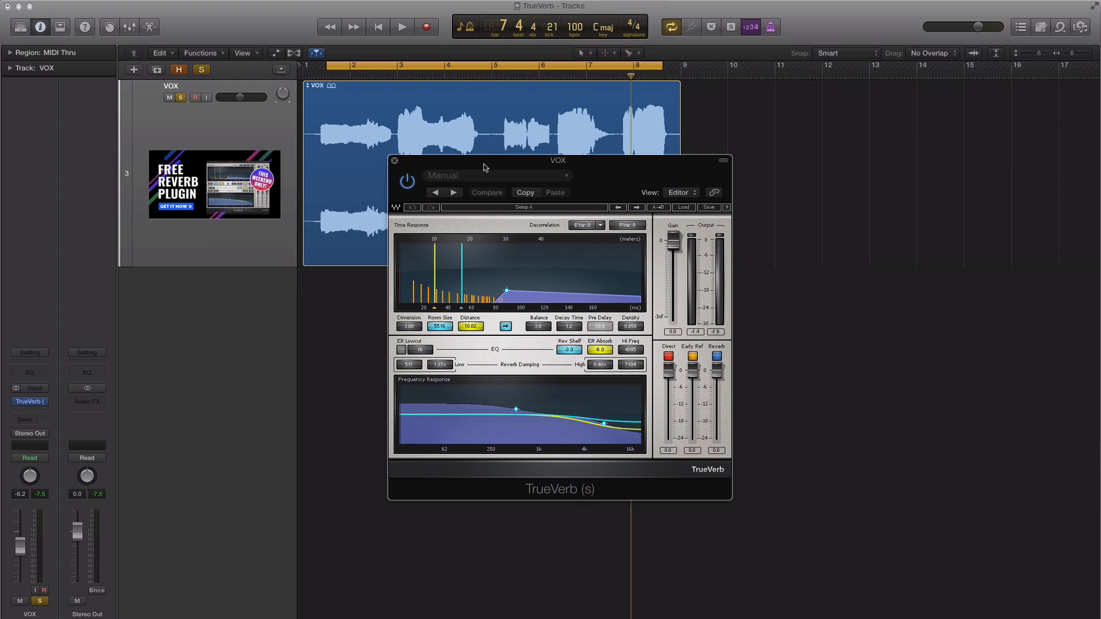
Replay the vocal with TrueVerb active and touch on the Direct, Early Ref and Reverb faders, leaving them at 0.0.
key(space)
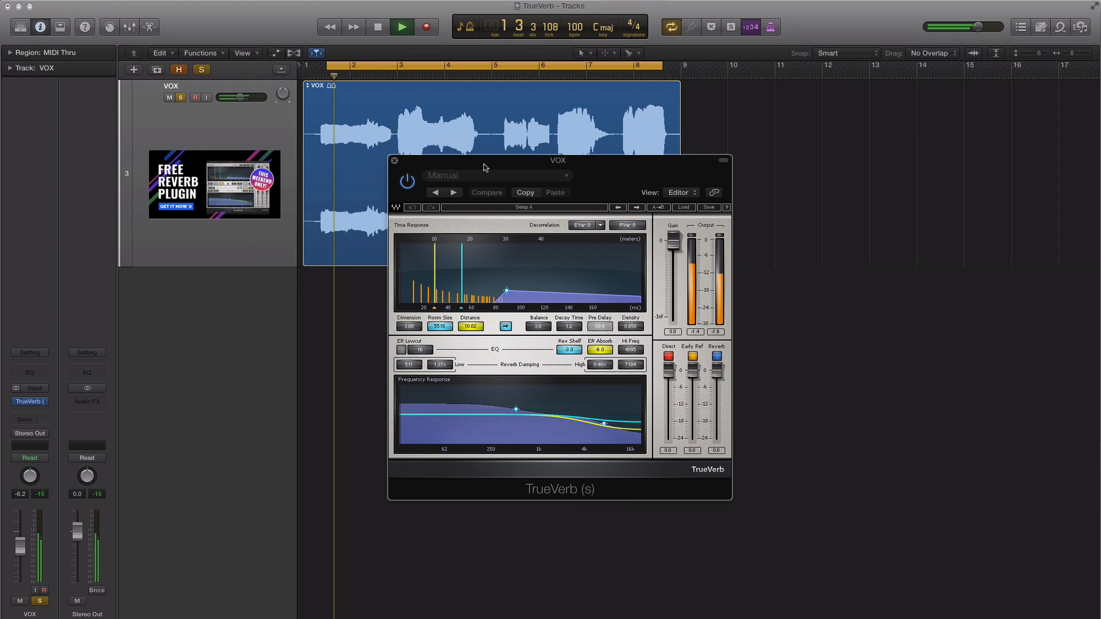
key(space)
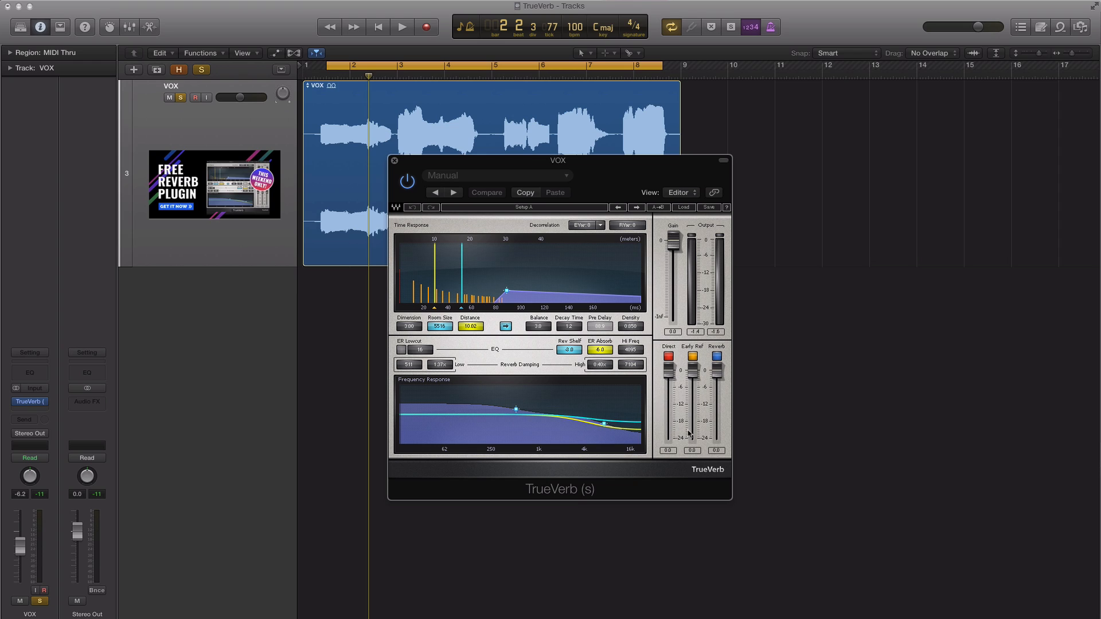
click(667, 370)
drag(692, 371, 716, 372)
key(space)
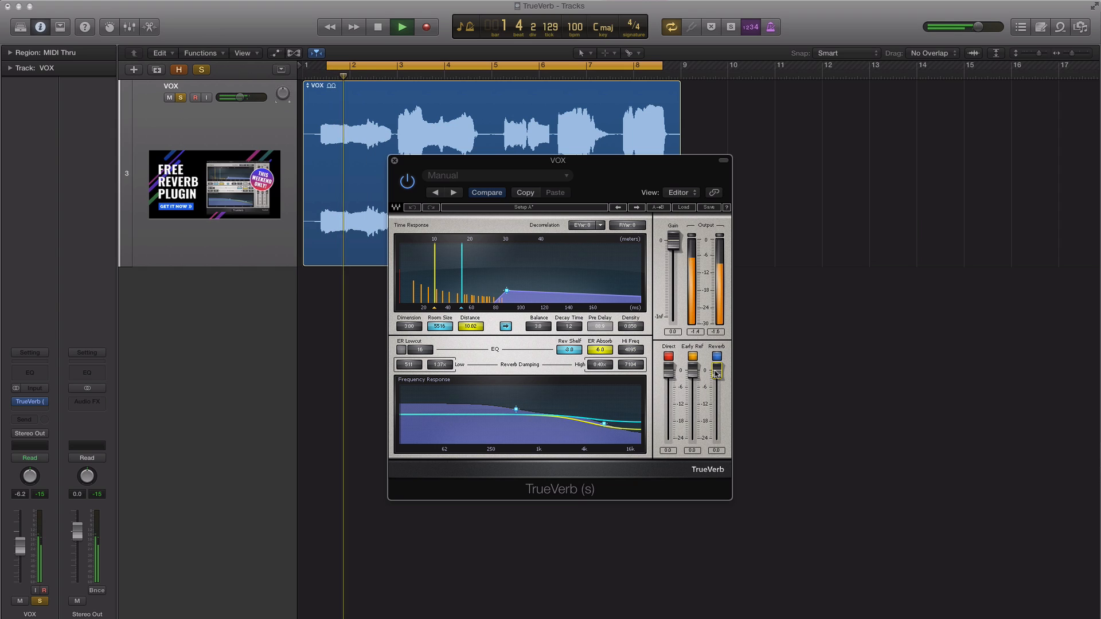
key(space)
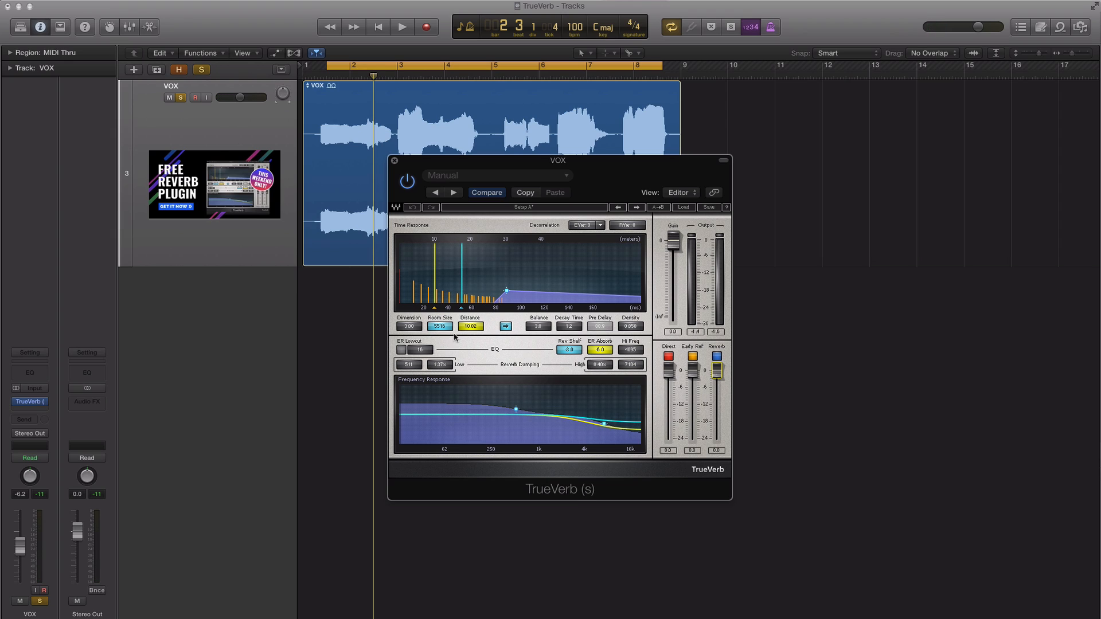
Set TrueVerb's Density to 1.000, Decay Time to 6.6 and Room Size to 3896 while auditioning the vocal.
drag(439, 326, 487, 327)
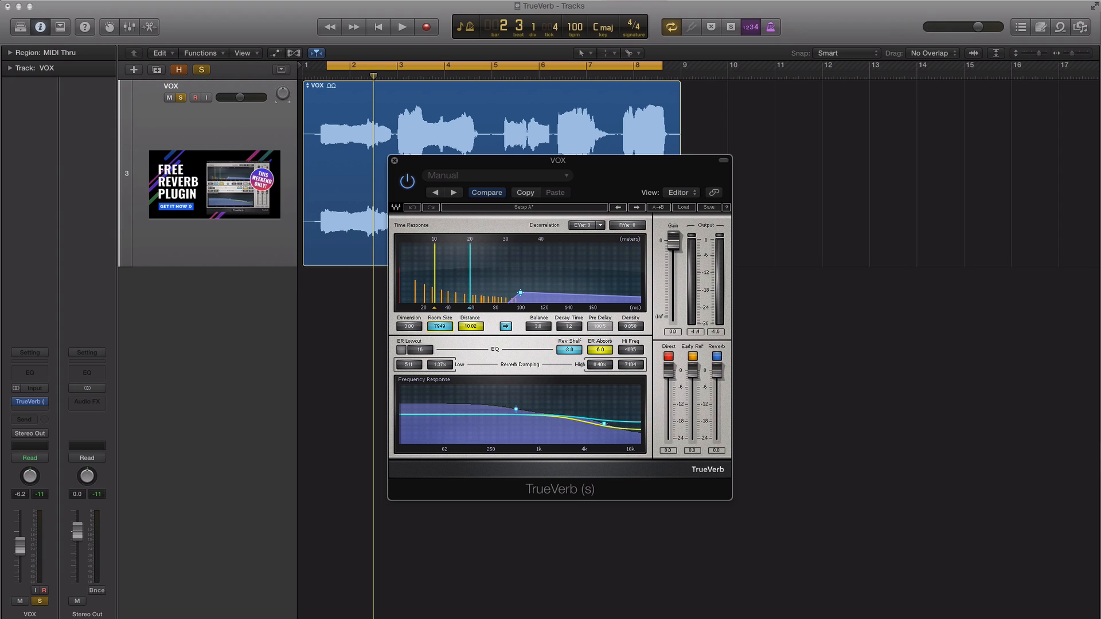
drag(570, 329, 570, 280)
key(space)
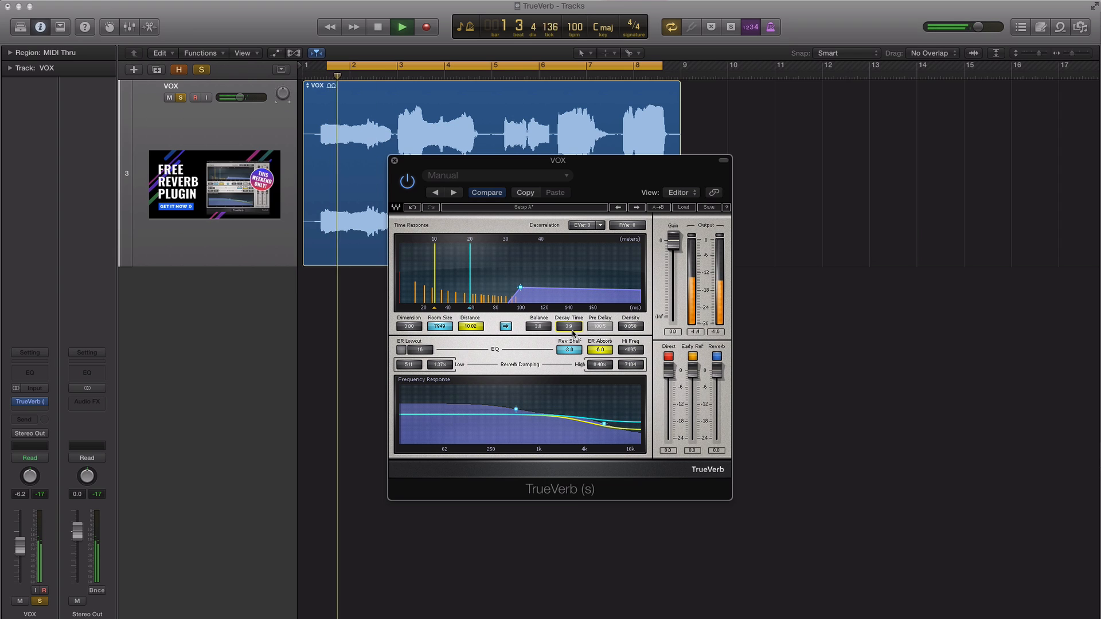
drag(570, 326, 570, 322)
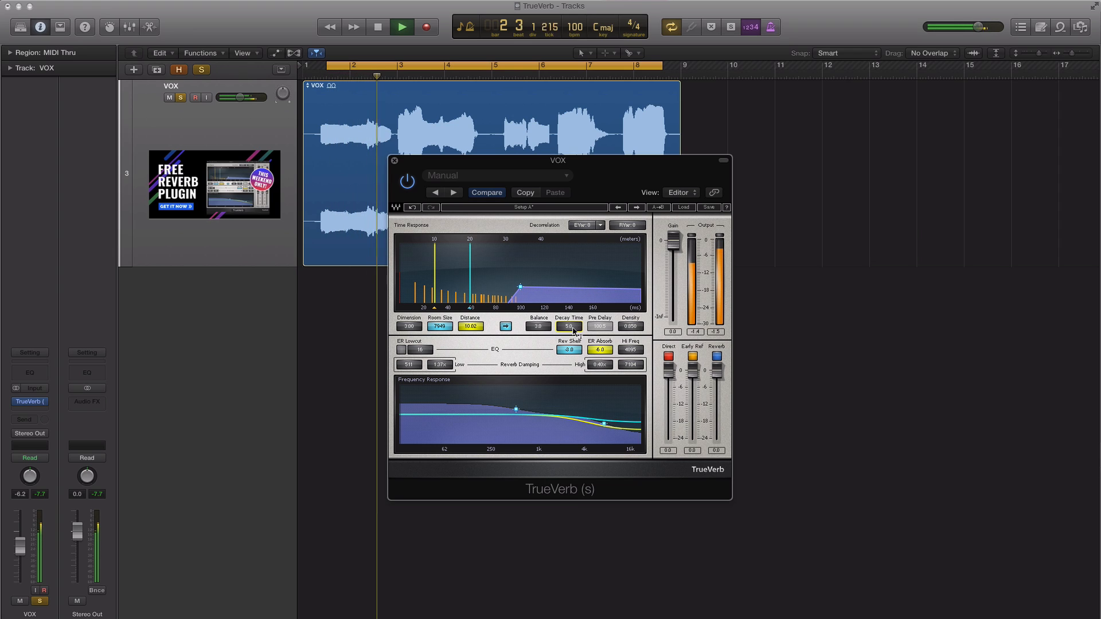
key(space)
key(space)
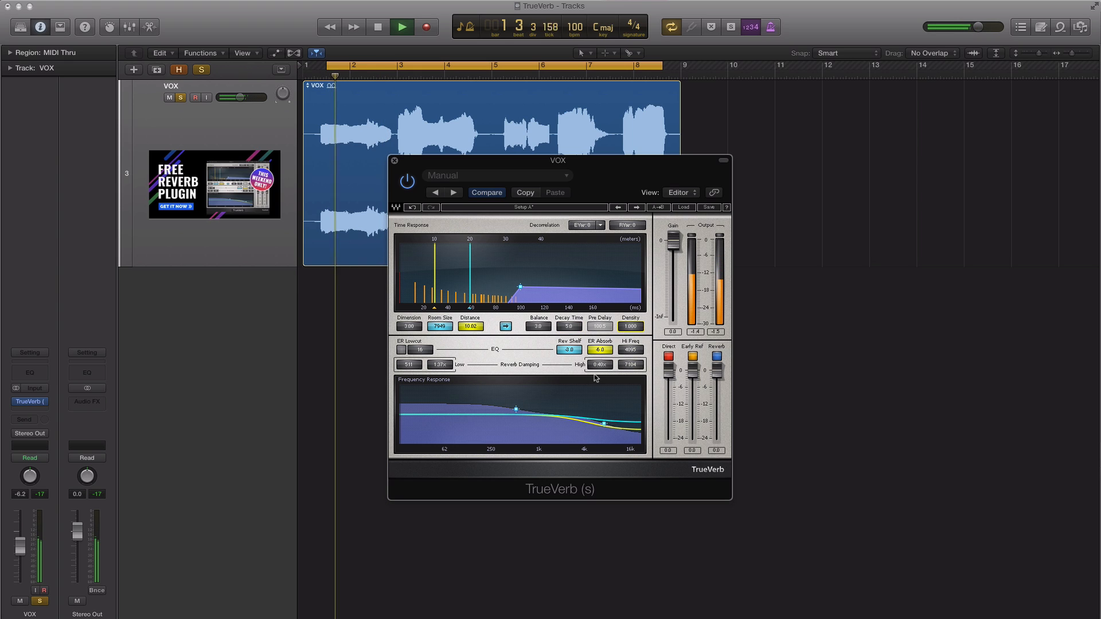
drag(556, 327, 556, 304)
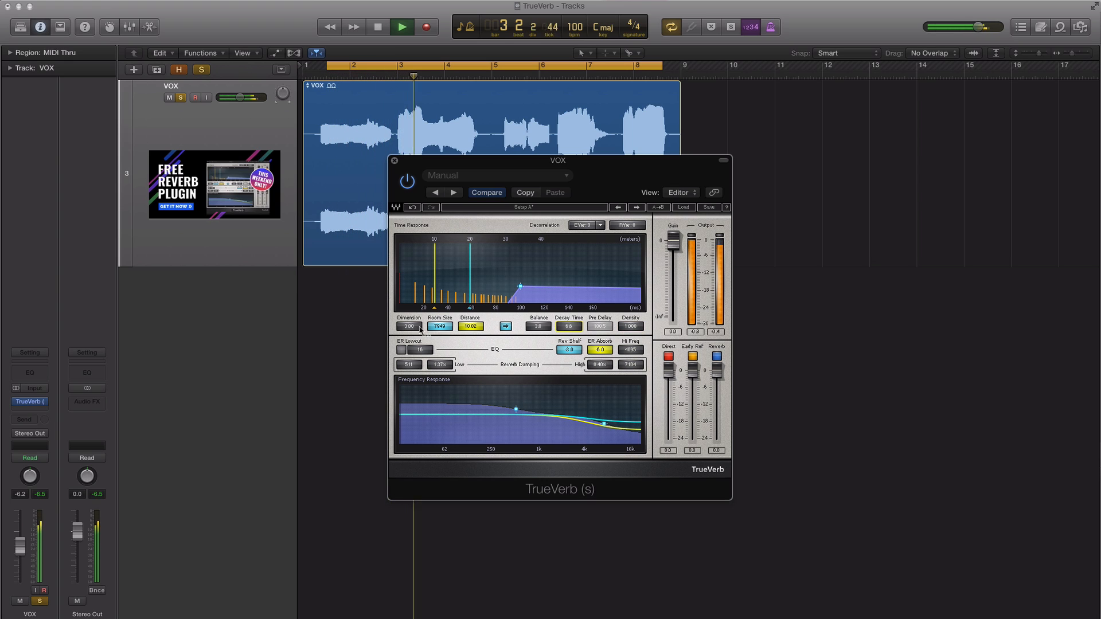
drag(439, 326, 453, 343)
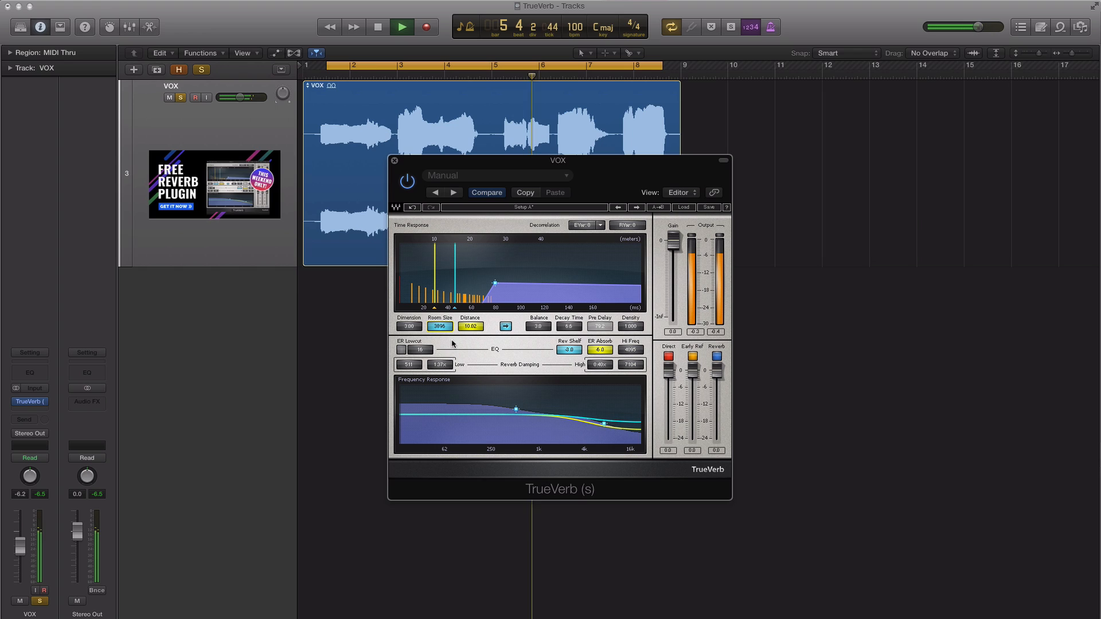
Compare the playing vocal with TrueVerb bypassed and enabled, leave the plug-in on and stop playback.
click(407, 181)
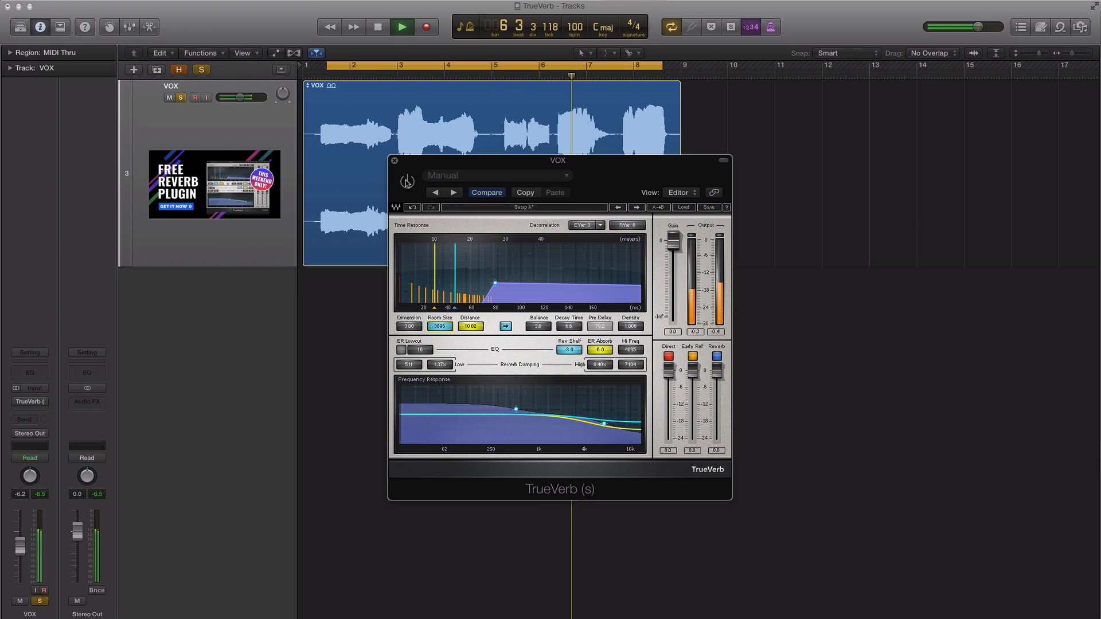
click(406, 182)
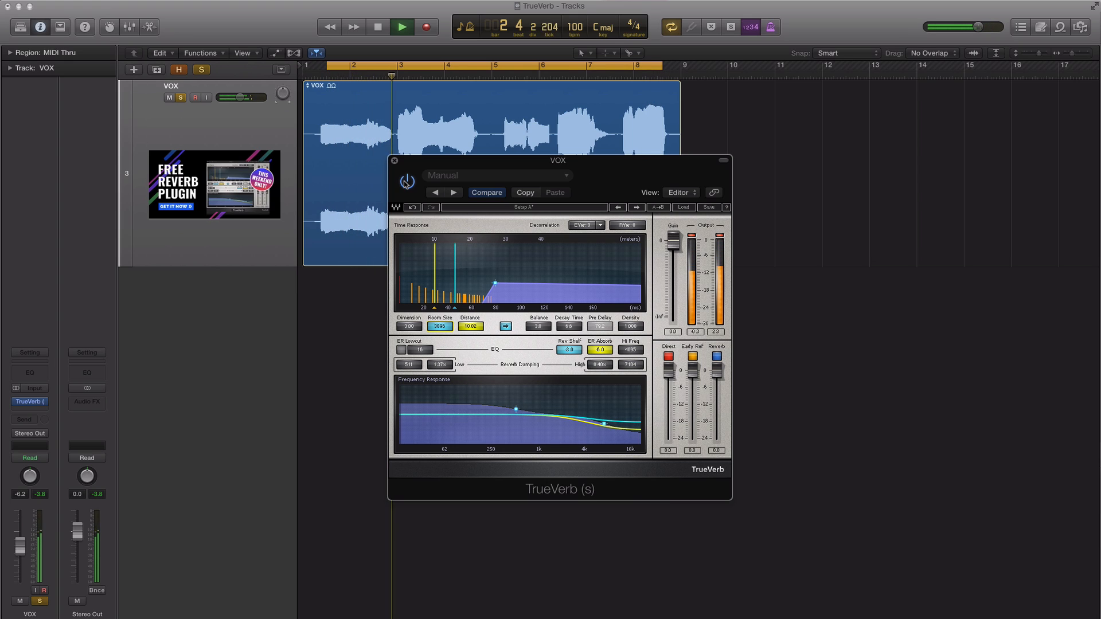
click(405, 182)
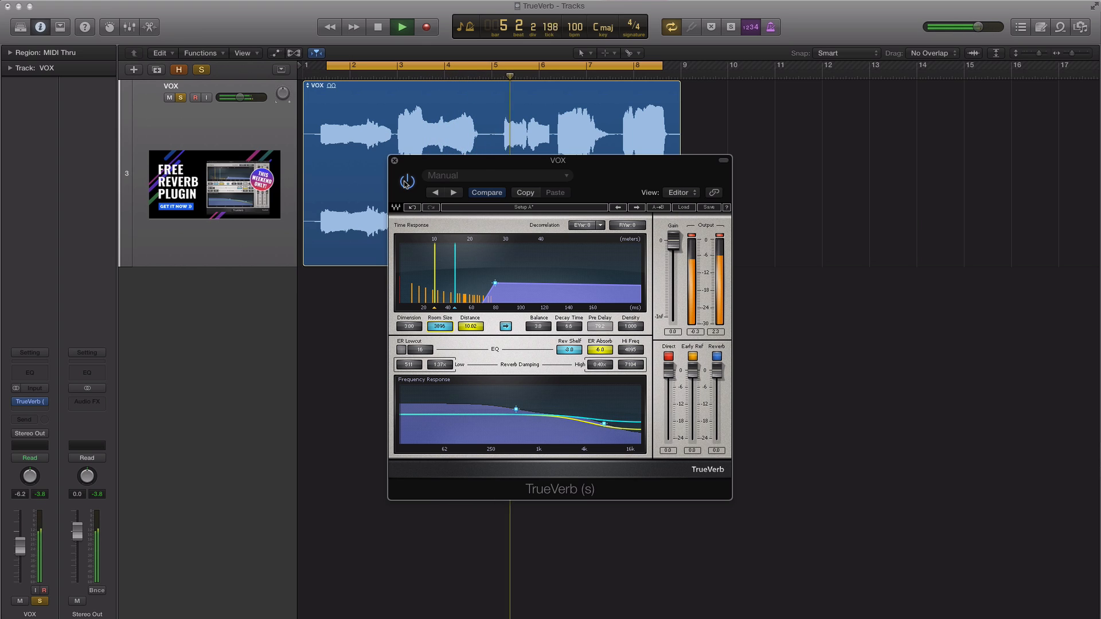
key(space)
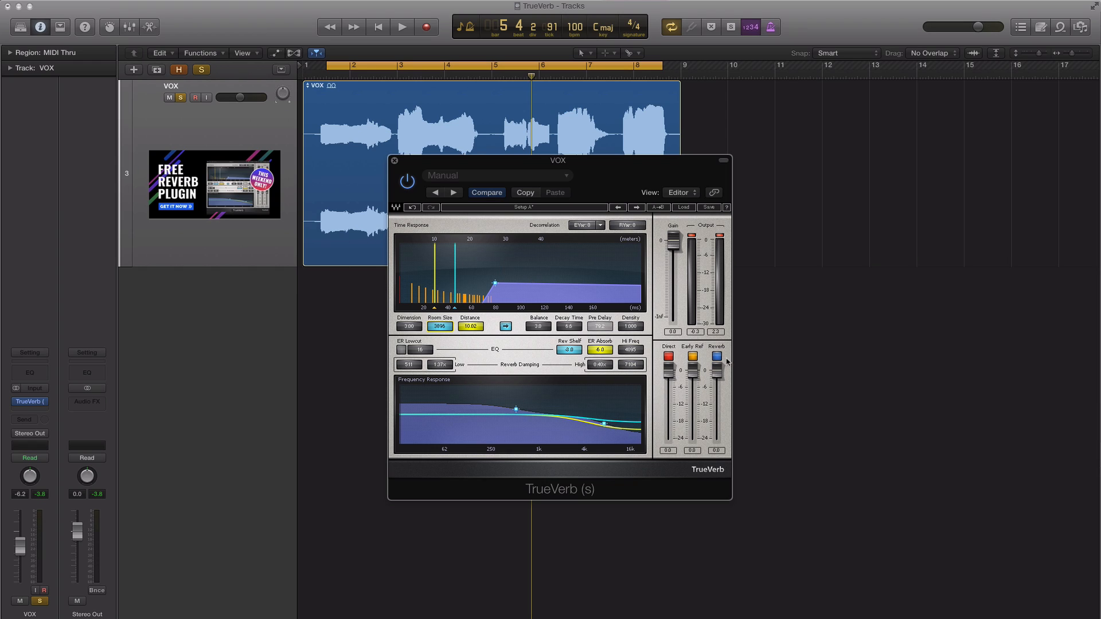
Mute the Early Ref and Direct signals in TrueVerb and play the vocal to hear only the reverb.
click(693, 356)
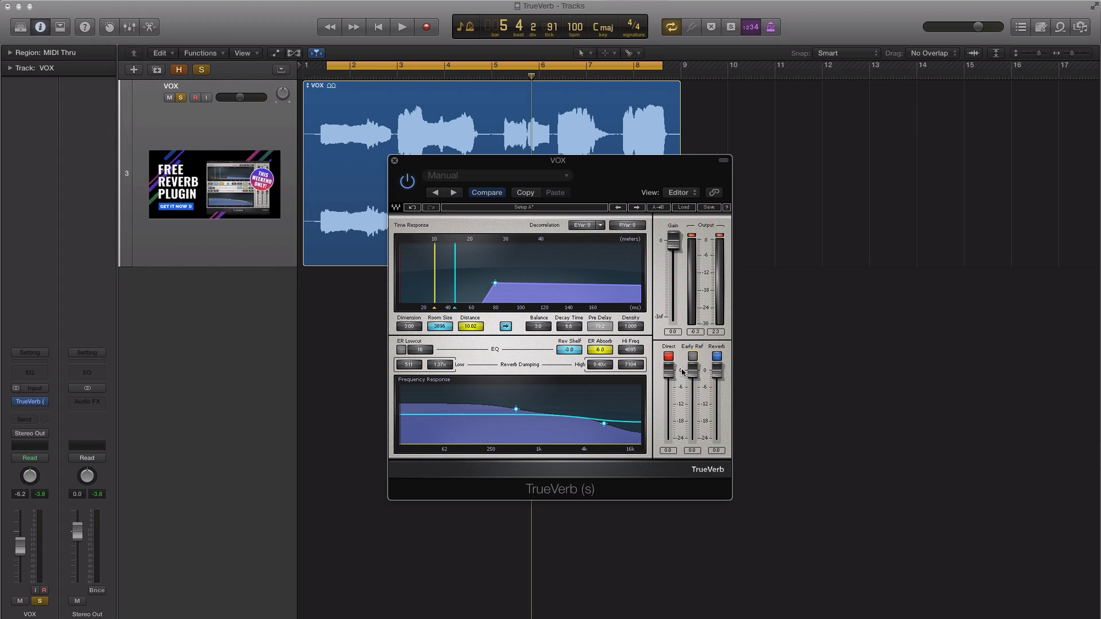
click(669, 356)
key(space)
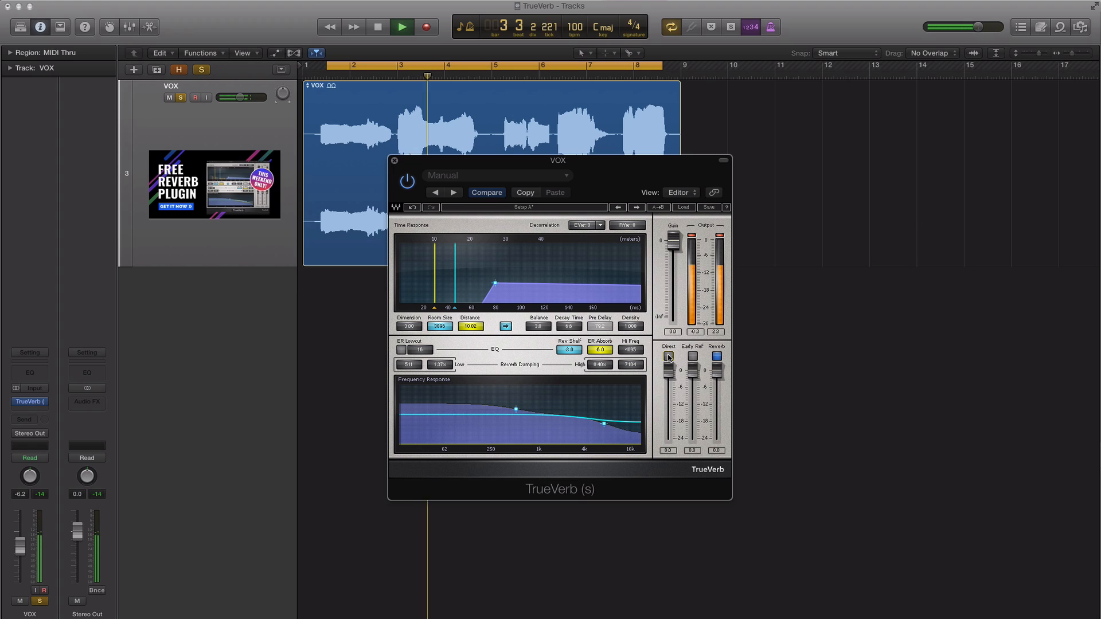
Unmute Early Ref and Direct, lower the Distance to about 9.3 during playback, and stop the vocal.
click(692, 356)
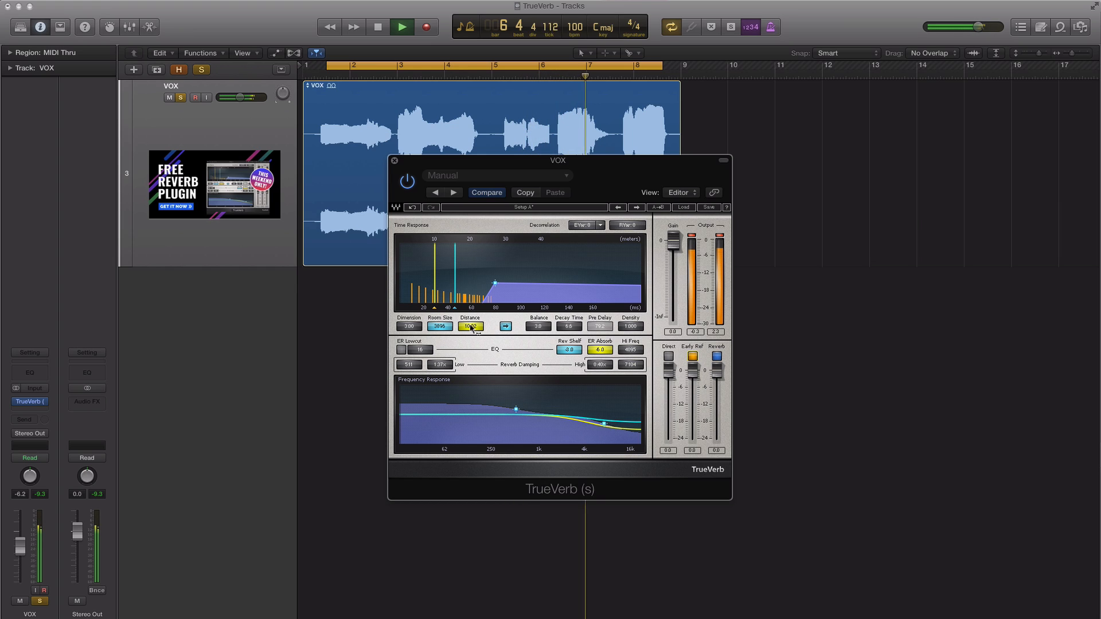
mouse_move(471, 329)
mouse_down()
mouse_move(471, 309)
mouse_move(470, 336)
mouse_up()
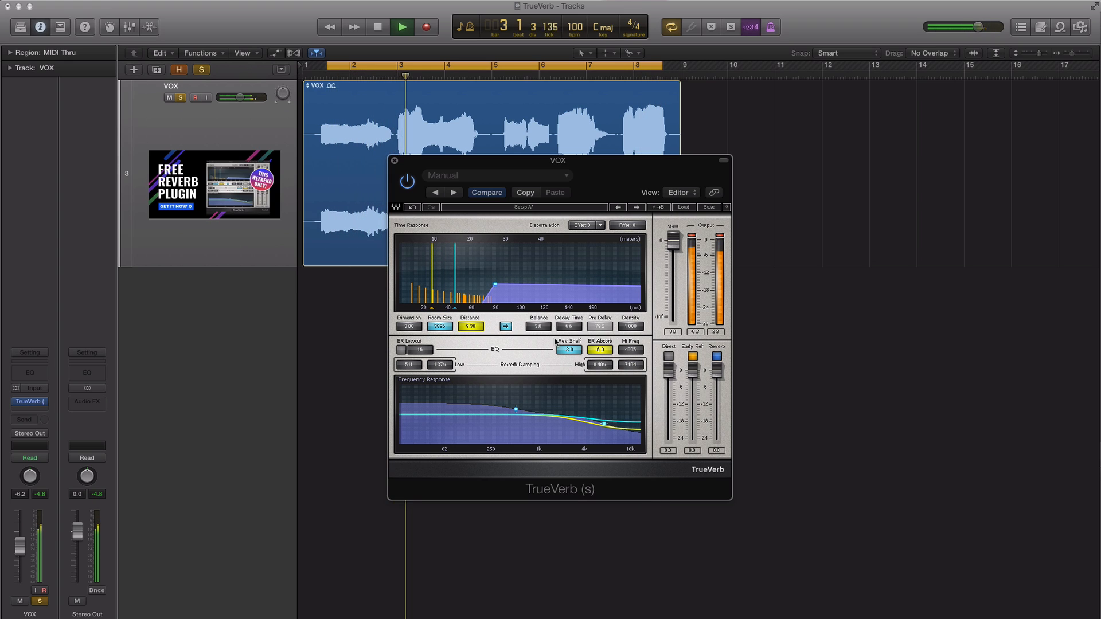
click(669, 356)
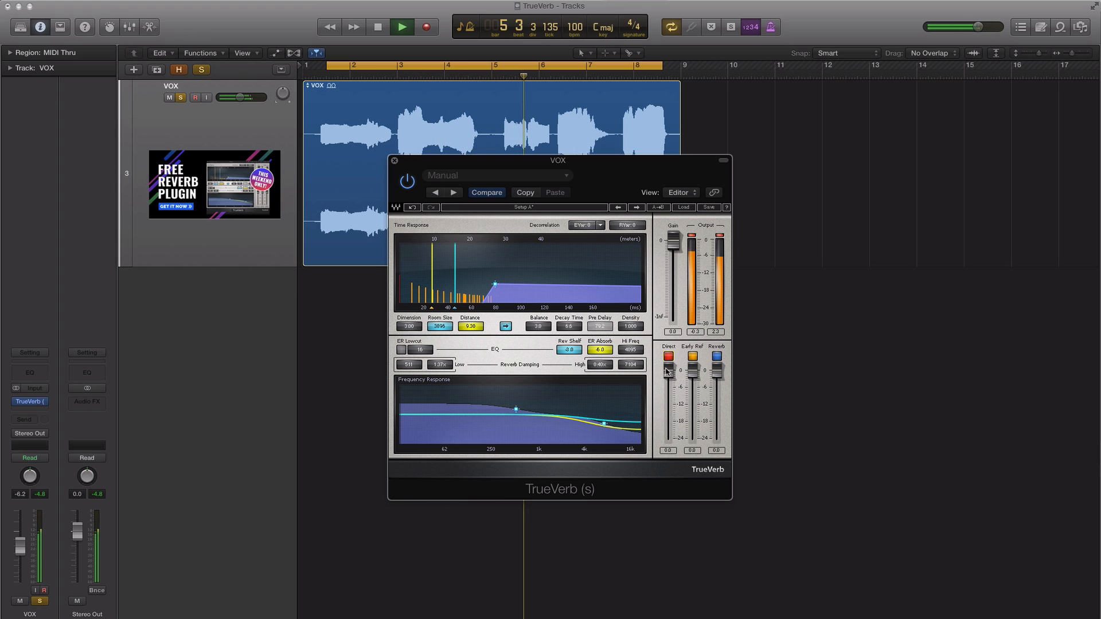
key(space)
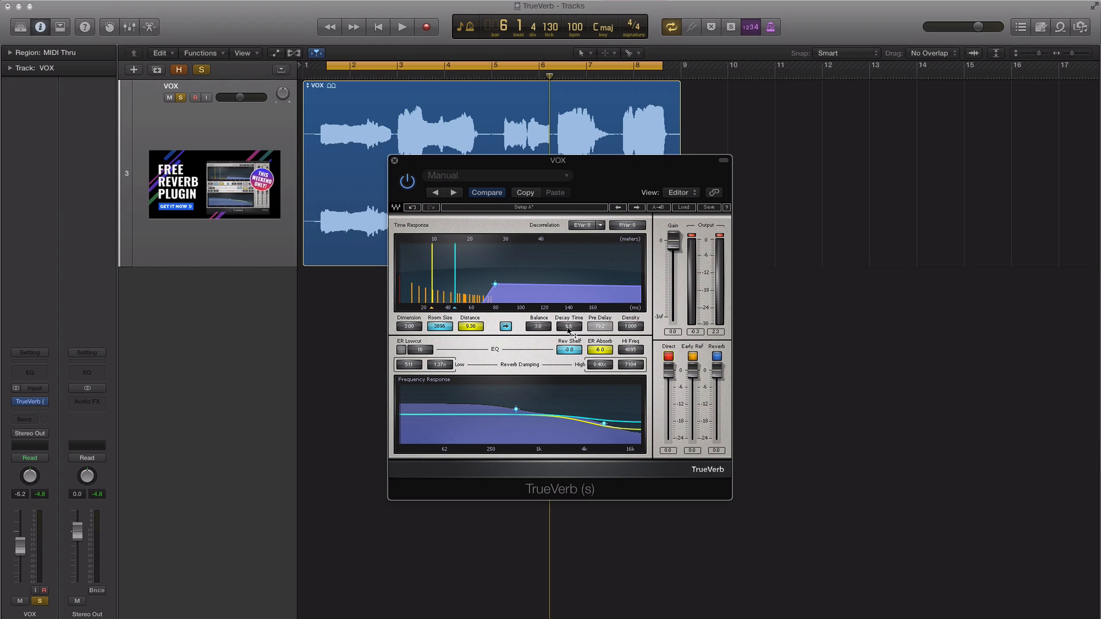
Raise the Decay Time to 100.0 and play the vocal with the Direct and Early Ref signals muted.
drag(567, 327, 568, 293)
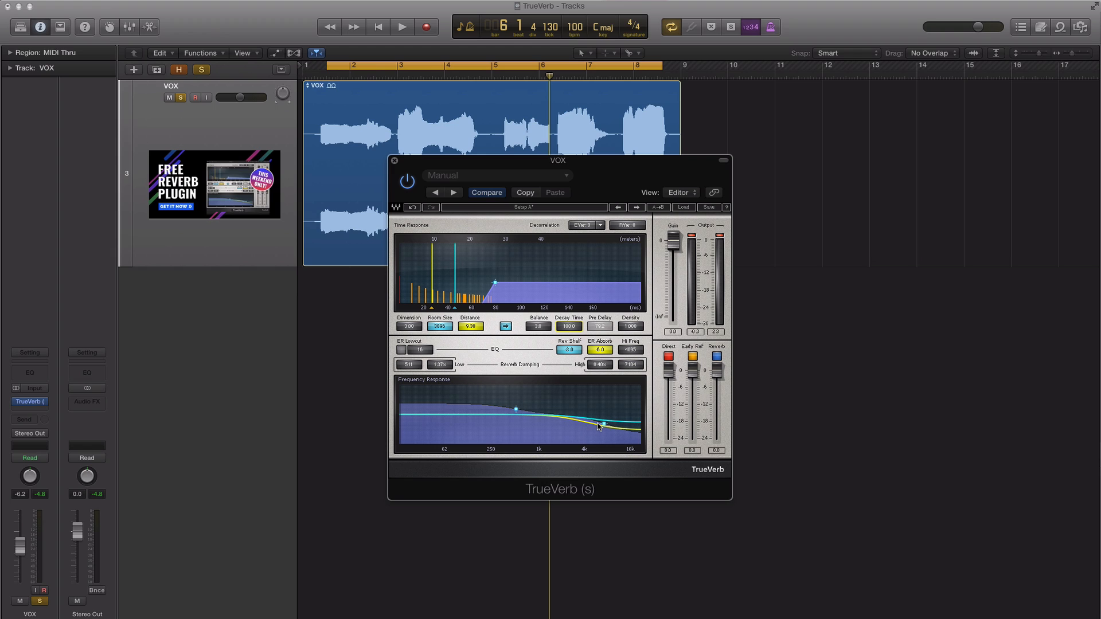
key(space)
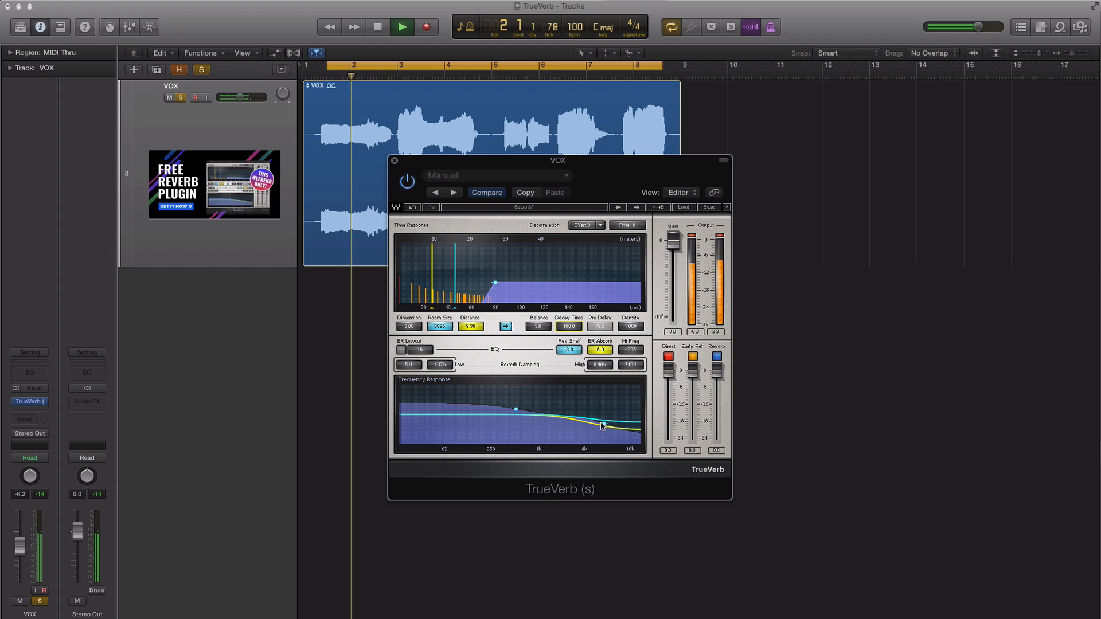
click(668, 356)
click(693, 357)
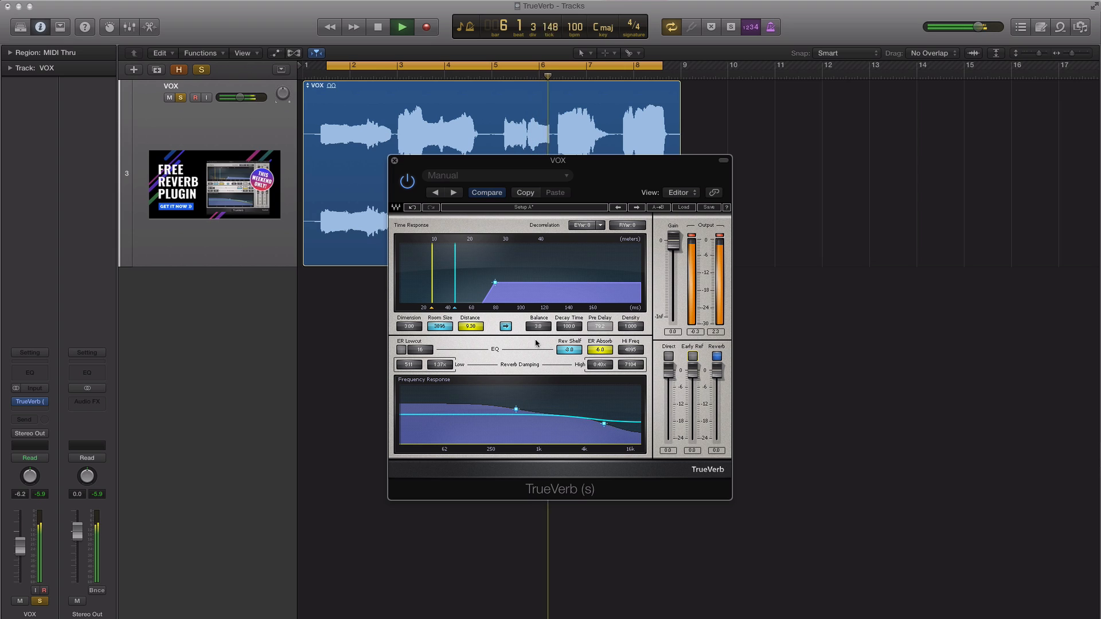
Increase TrueVerb's Distance to 25.58 while the isolated reverb plays, and stop playback.
mouse_move(465, 326)
mouse_down()
mouse_move(465, 293)
mouse_move(466, 307)
mouse_up()
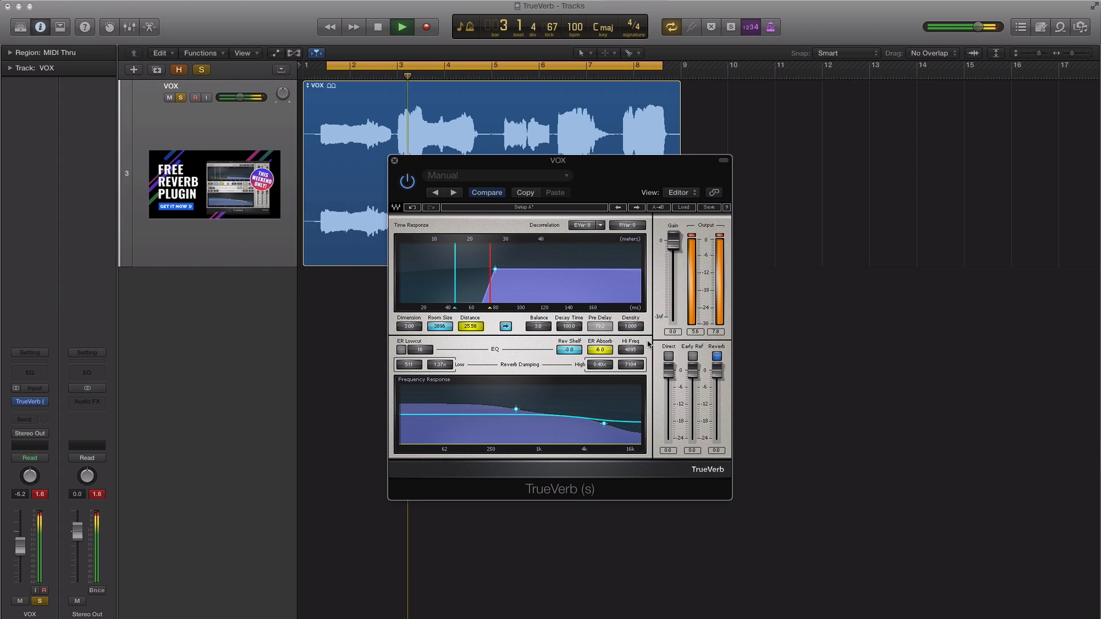
key(f)
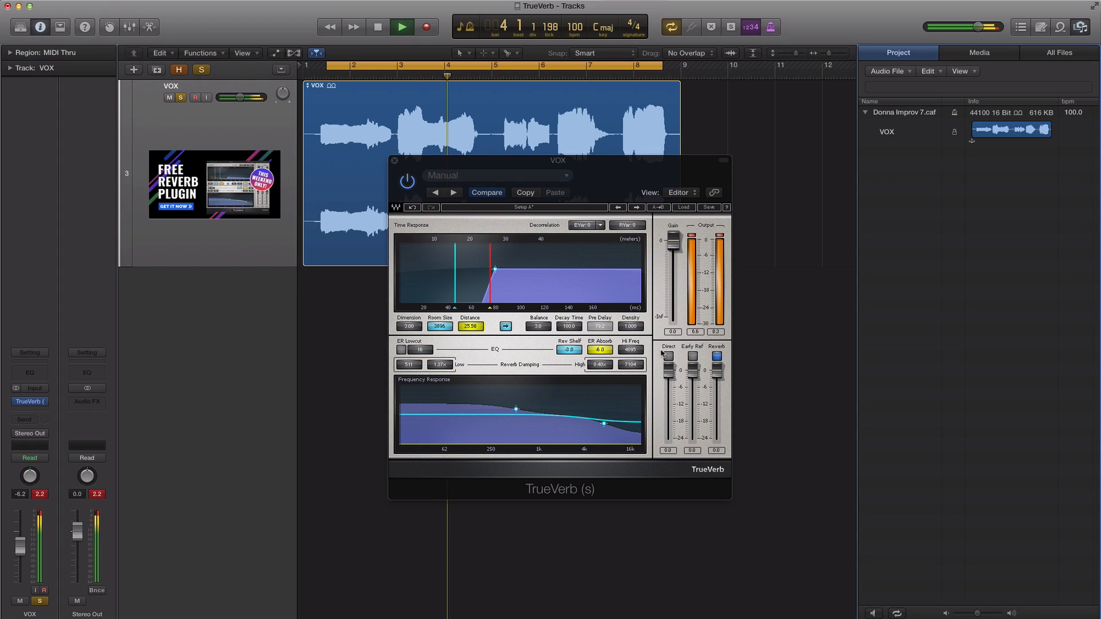
key(f)
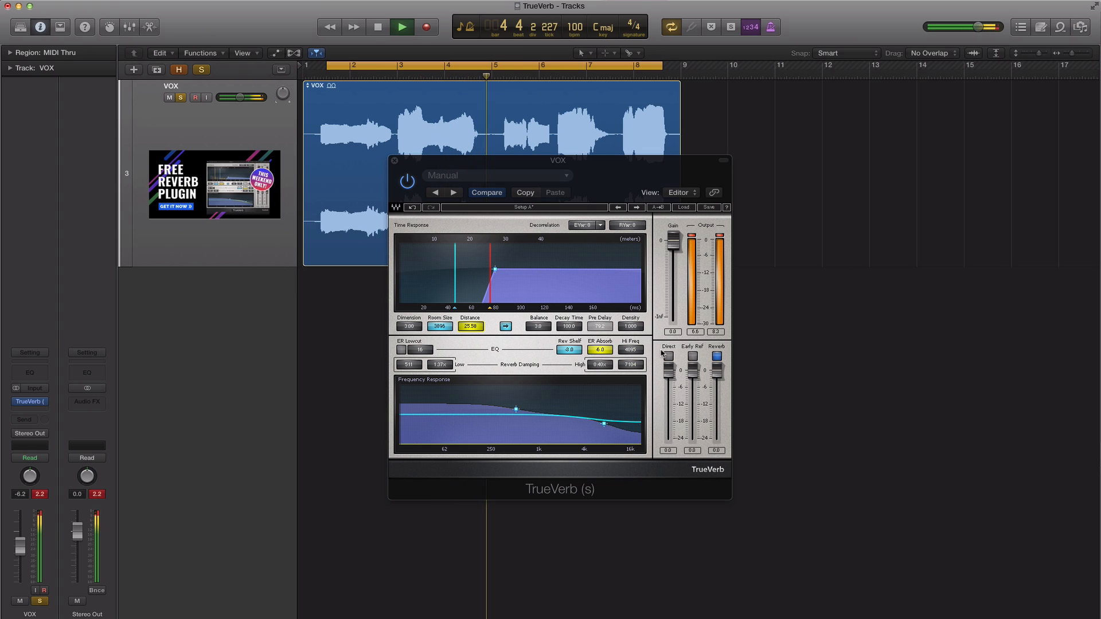
key(space)
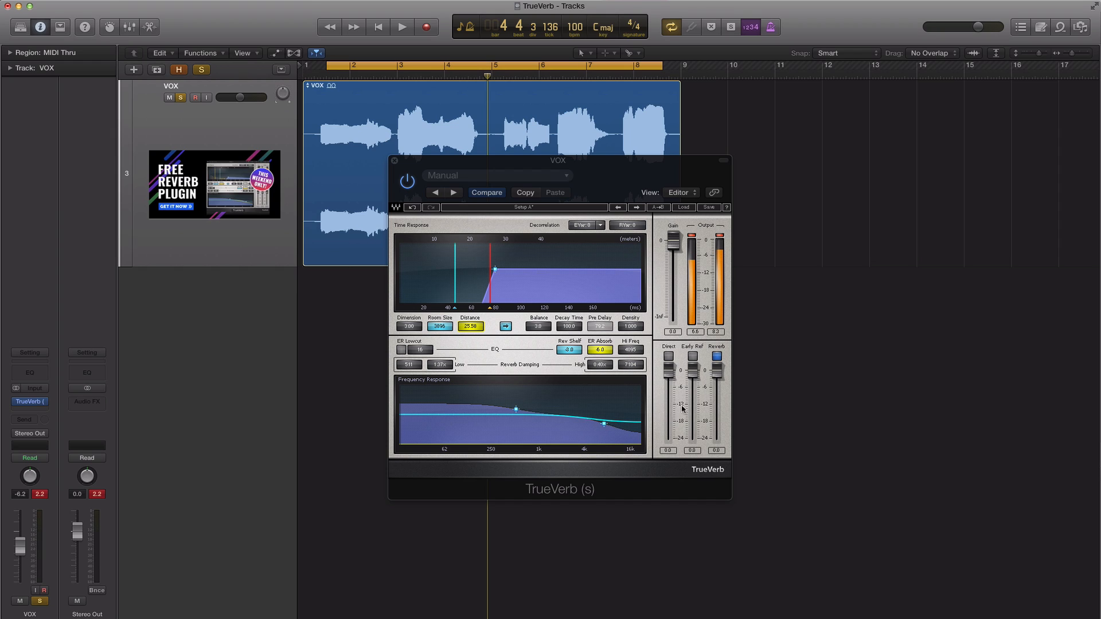
Unmute Early Ref and Direct, and set the Decay Time to 1.5 and up to 4.2 while the vocal plays.
drag(569, 327, 569, 373)
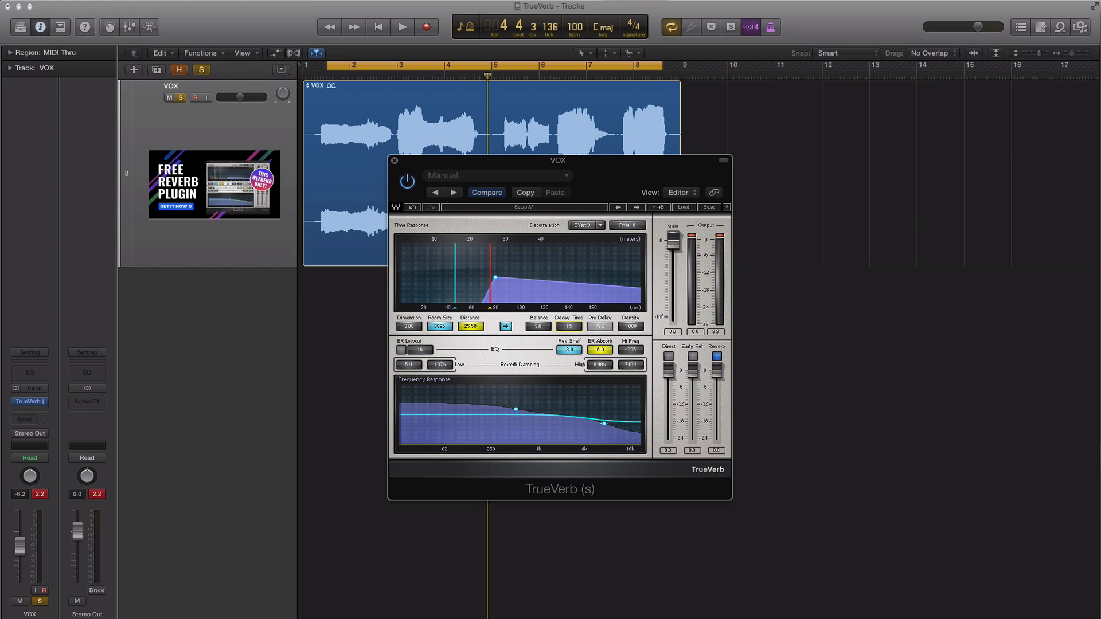
click(692, 356)
click(668, 356)
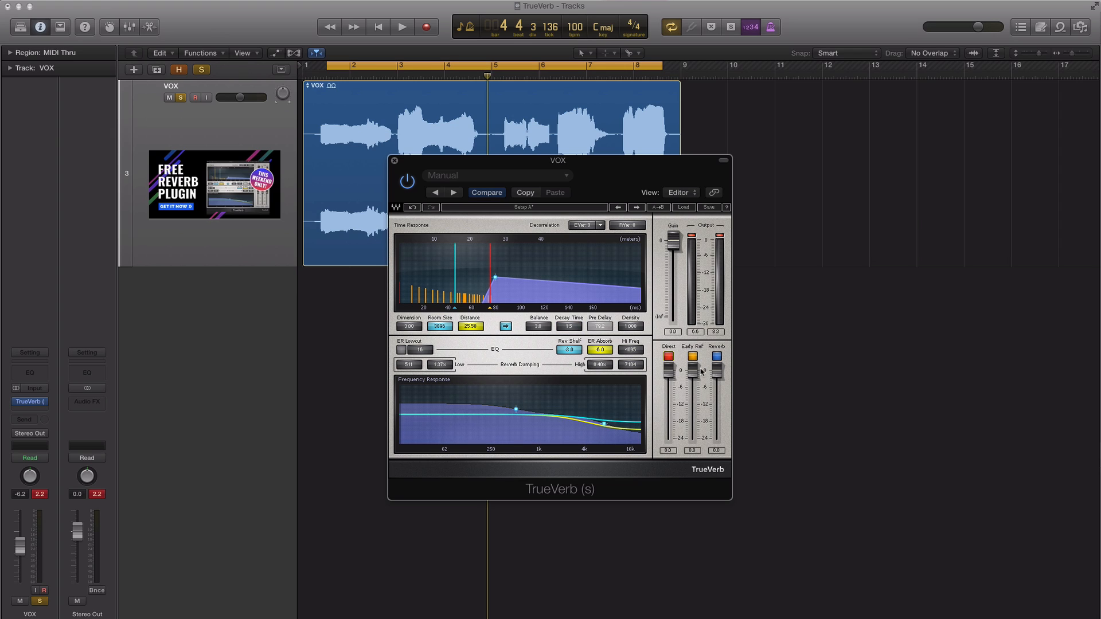
key(space)
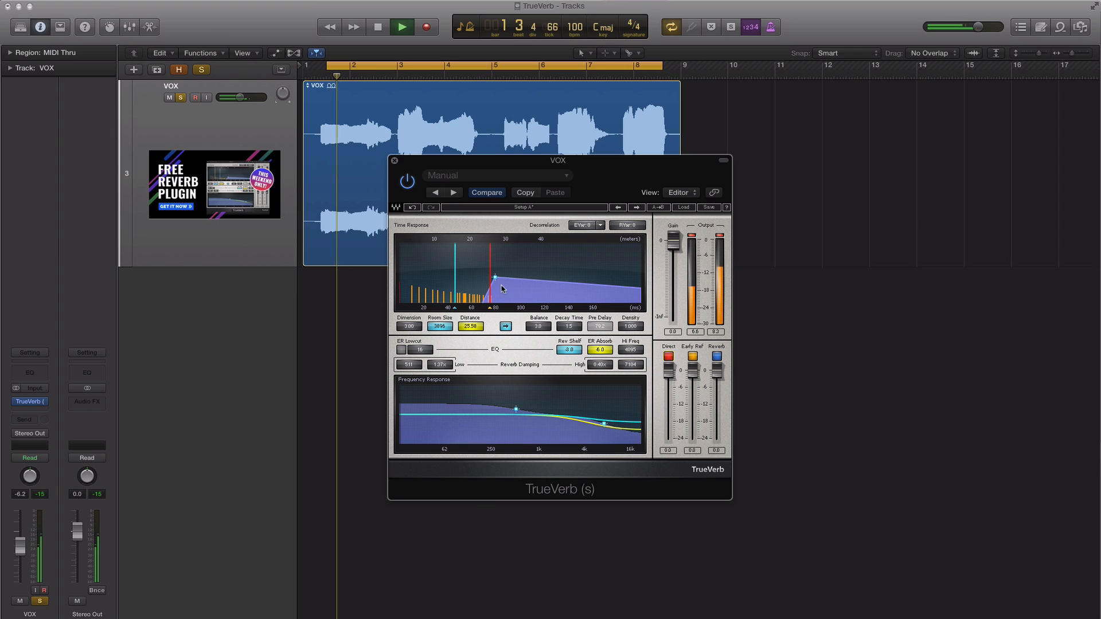
drag(570, 326, 569, 297)
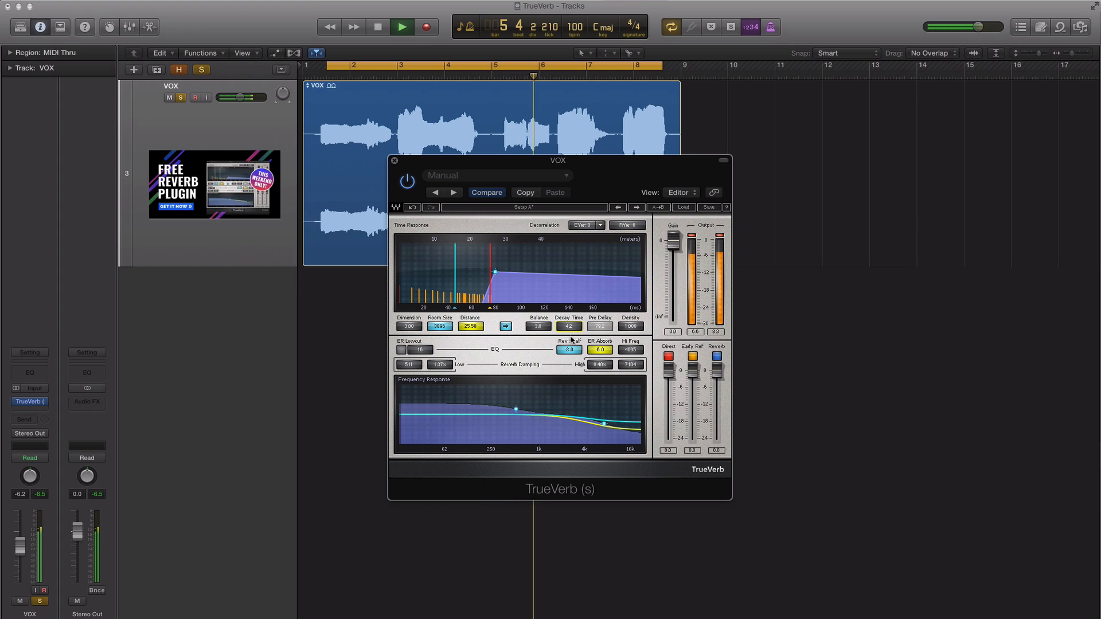